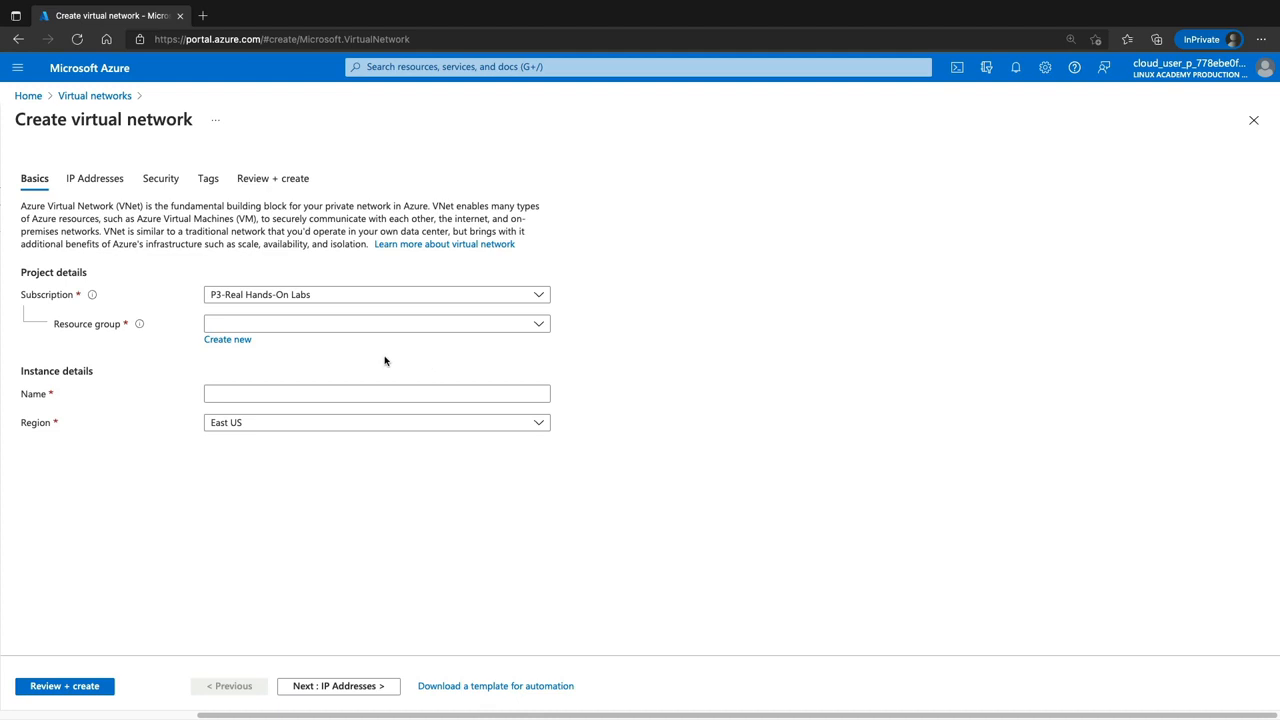
- Create a virtual network named my-vnet in the 1-ebf9eb76-playground-sandbox resource group, keeping the default address space and subnet
click(356, 325)
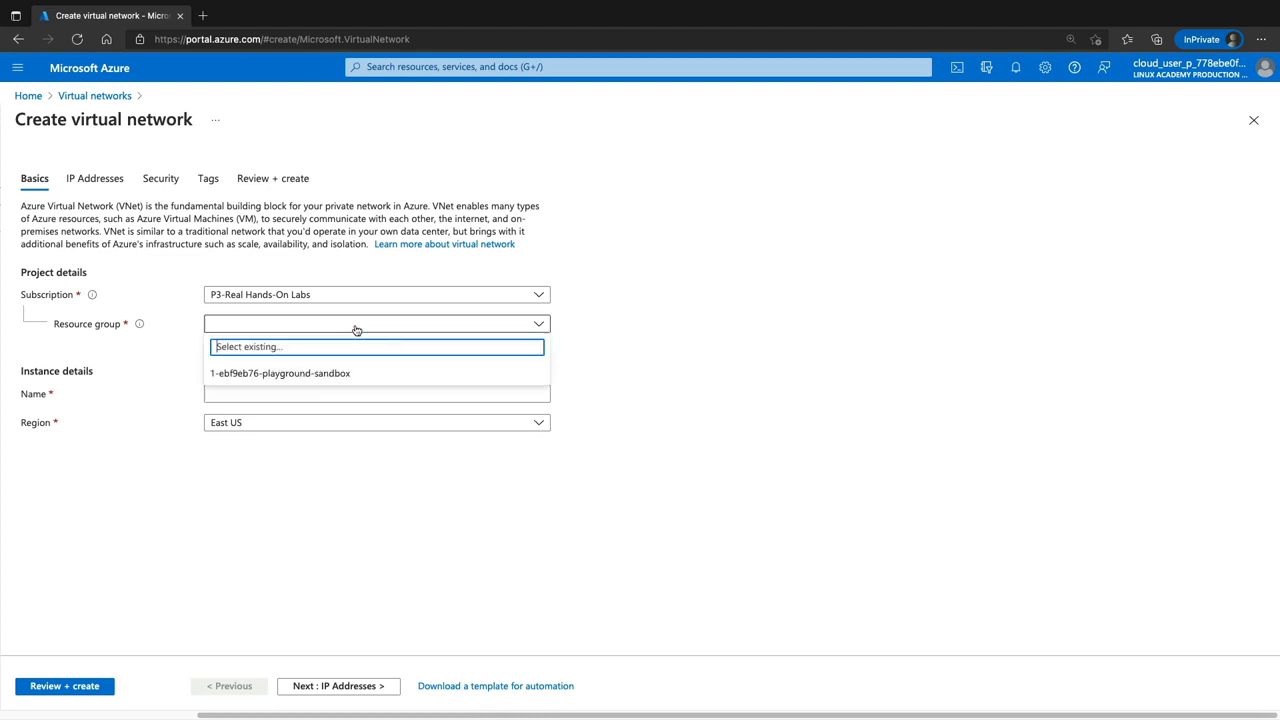
click(335, 373)
click(323, 394)
text(my-vnet)
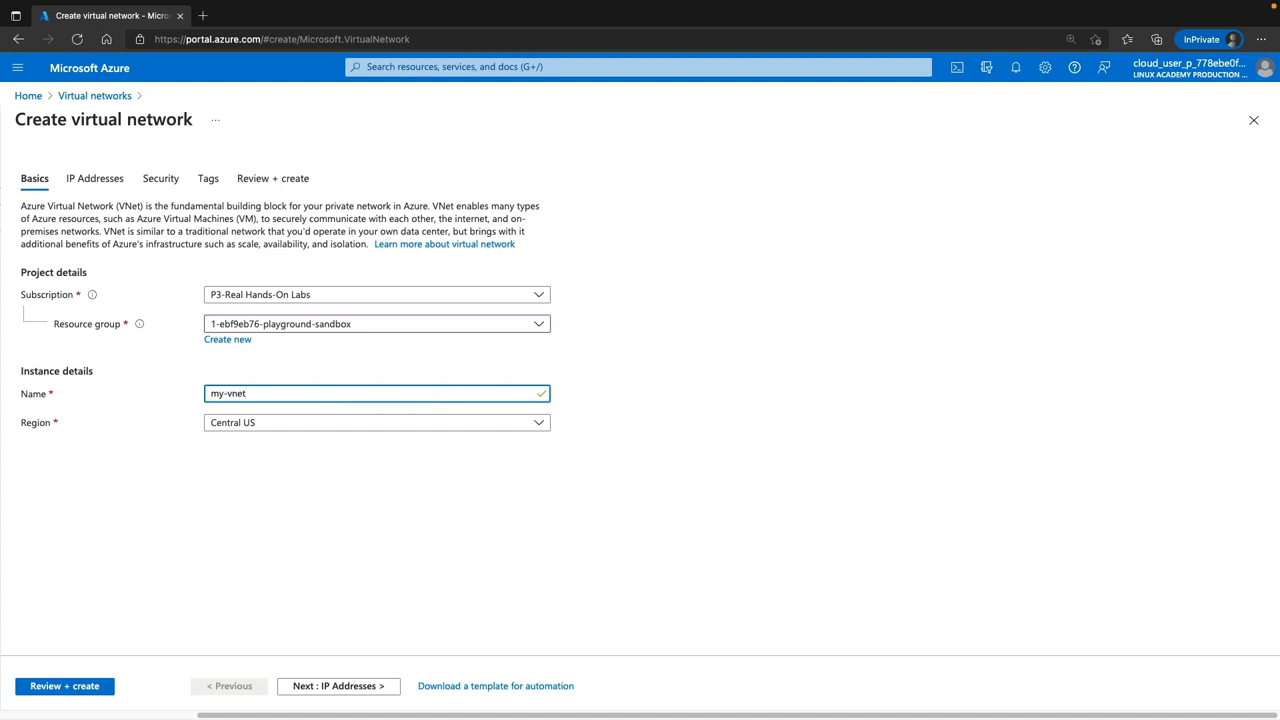
click(97, 178)
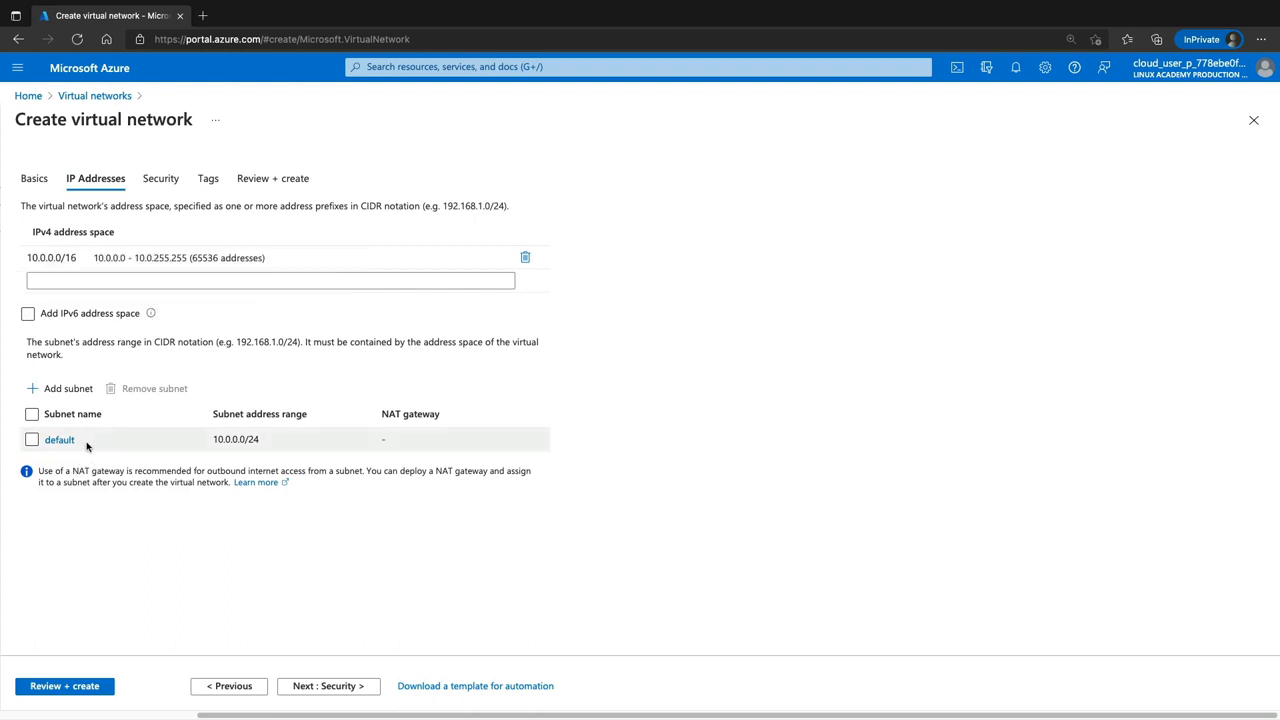
click(72, 690)
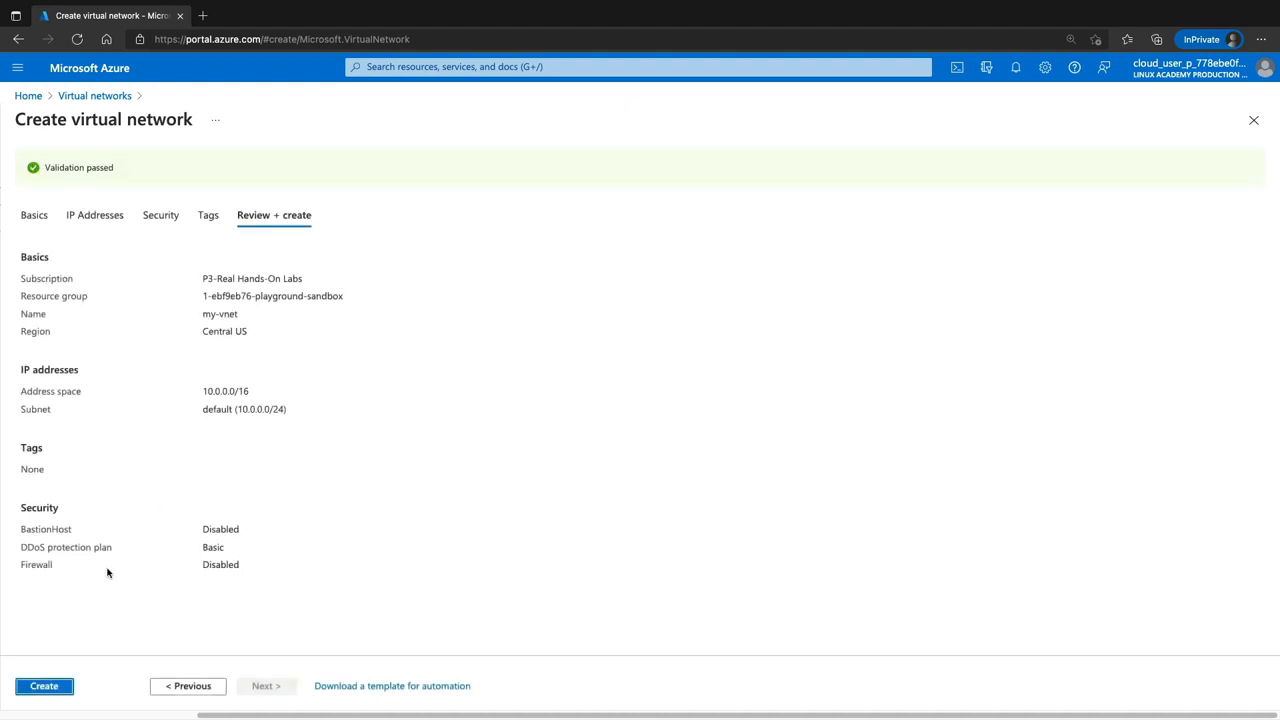
click(52, 688)
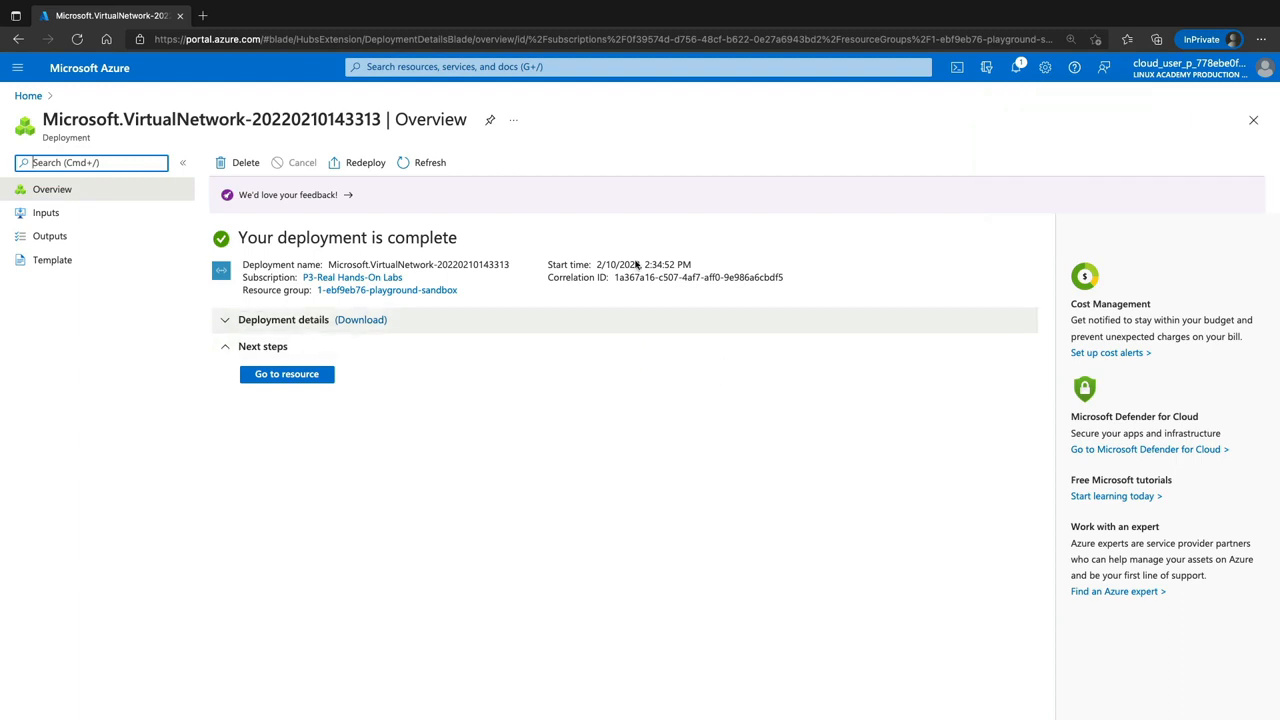
- Open the subnet list of the my-vnet virtual network and collapse the list of virtual networks
click(629, 67)
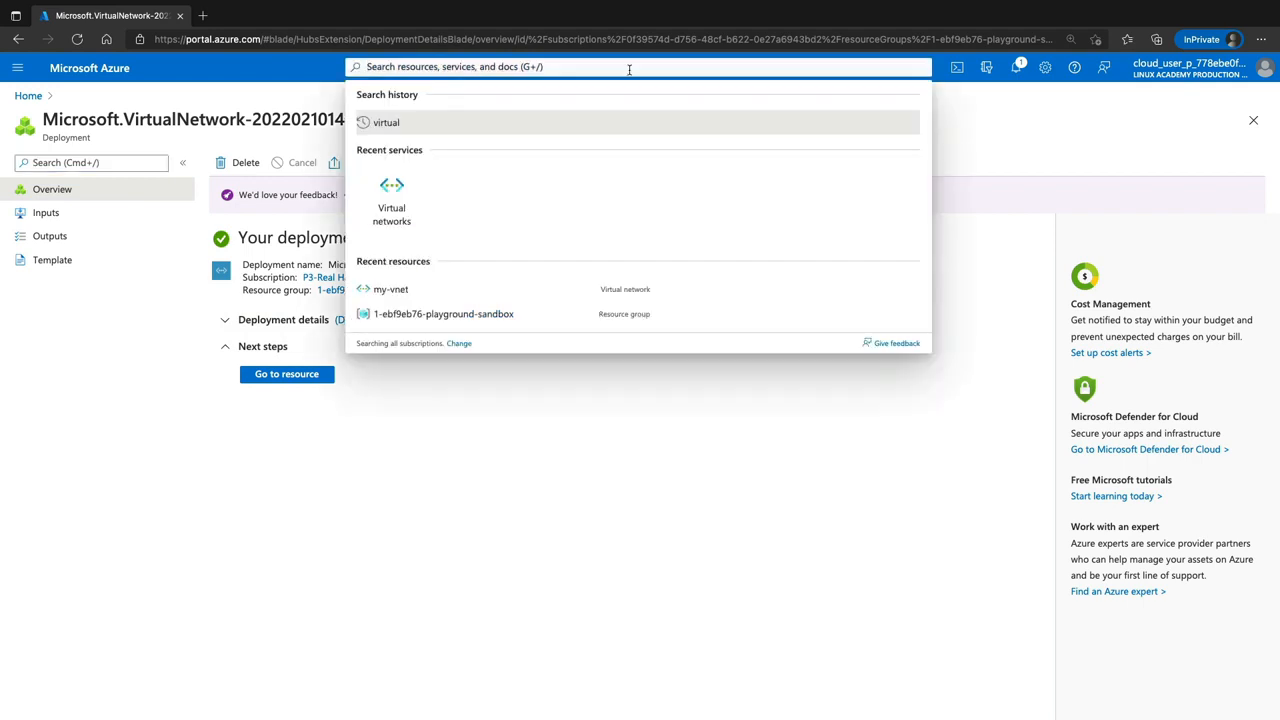
click(393, 200)
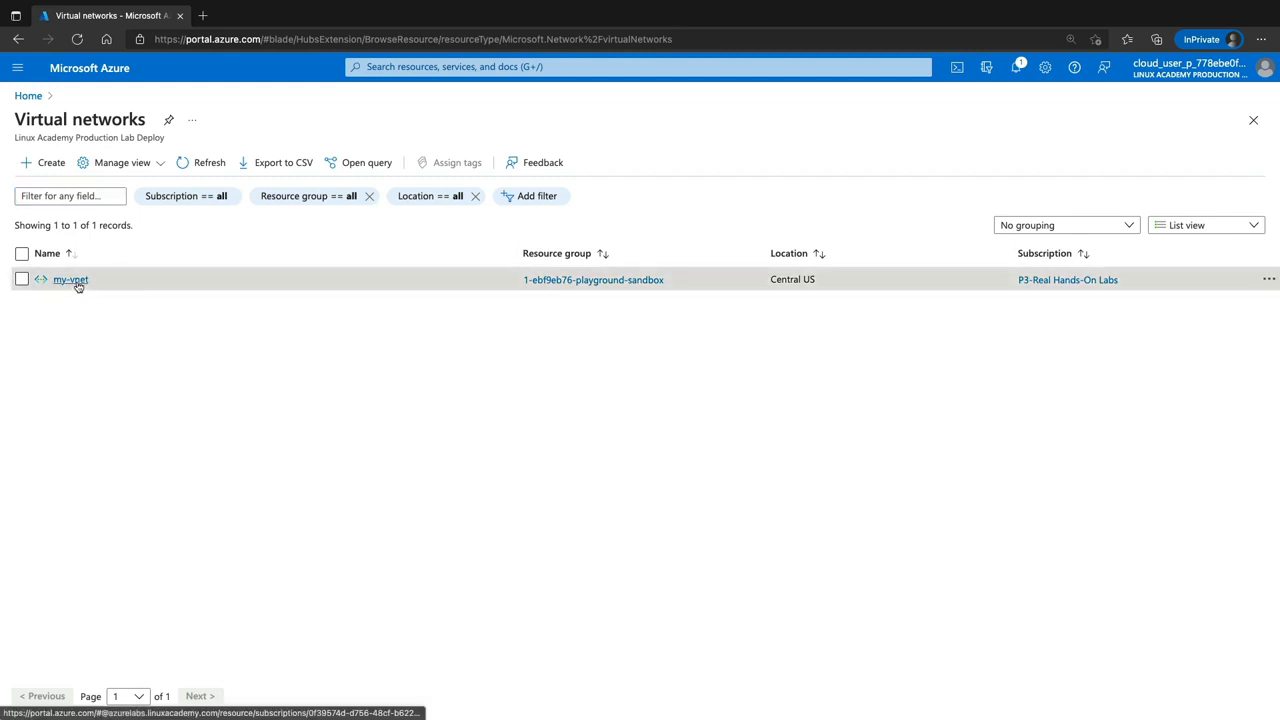
click(74, 281)
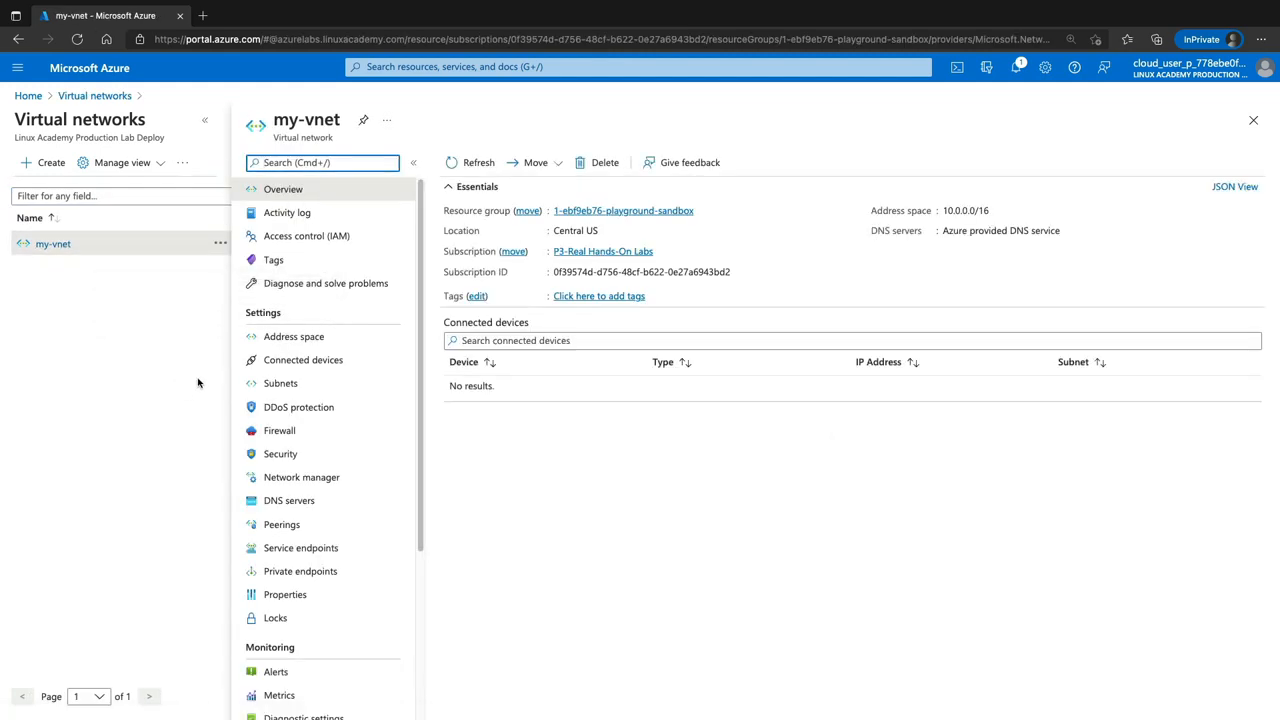
click(272, 386)
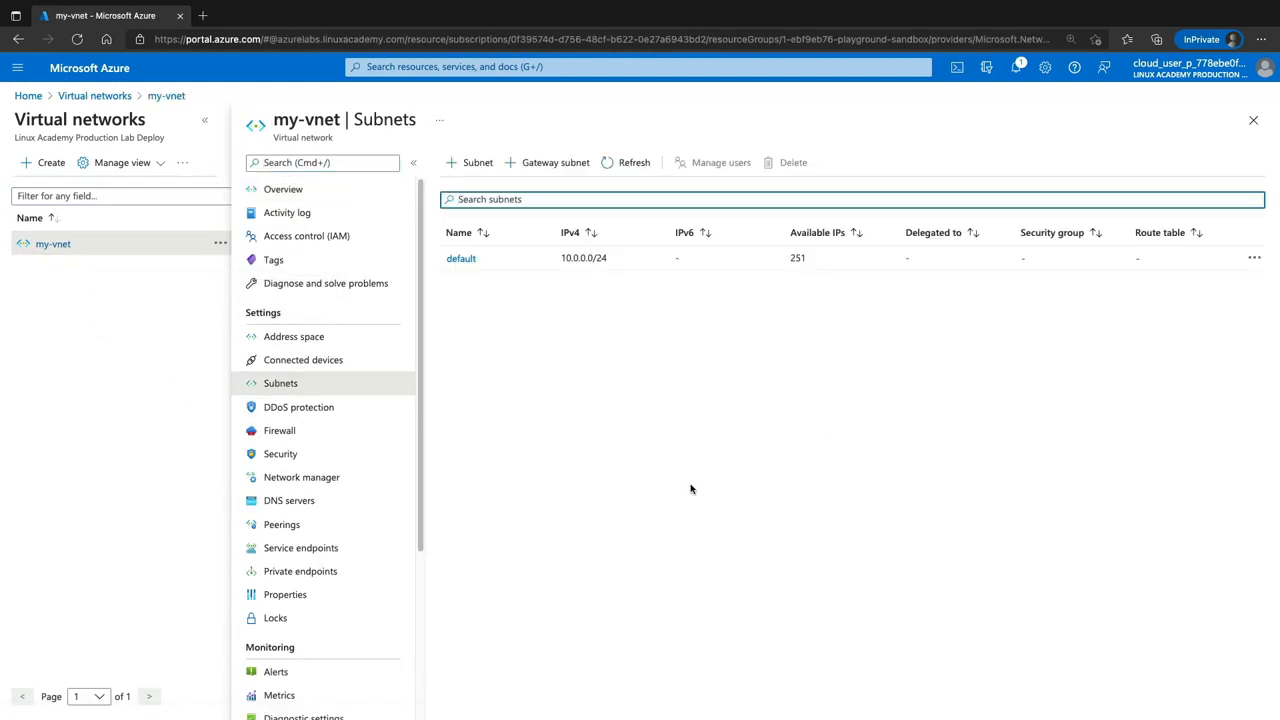
click(204, 120)
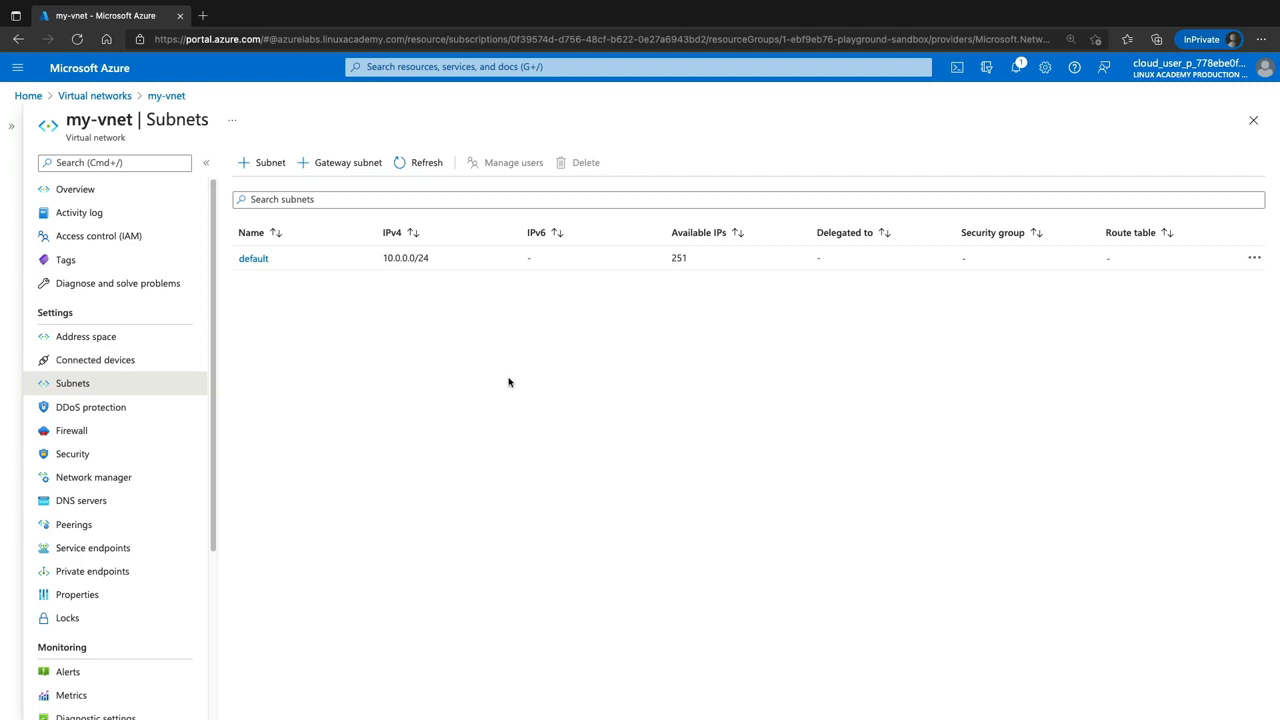
- Add a subnet named sql-subnet to my-vnet, delegated to Microsoft.Sql/managedInstances
click(266, 163)
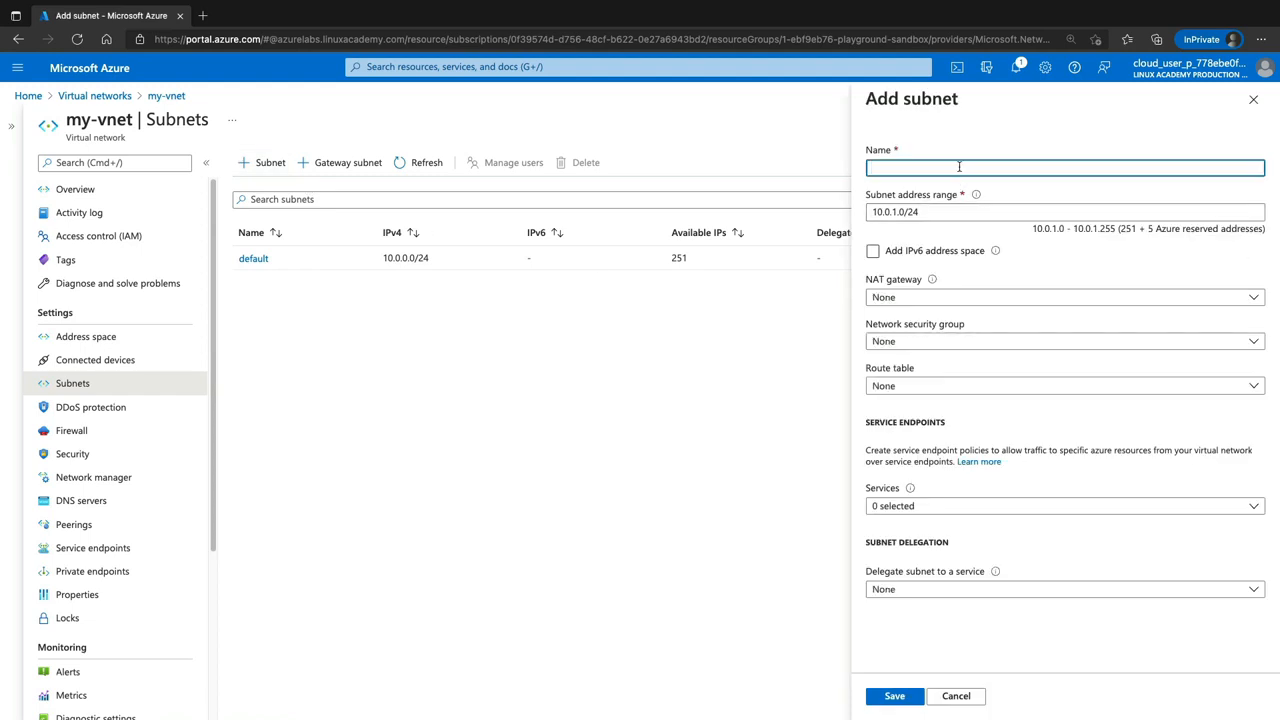
text(sql-subnet)
click(915, 592)
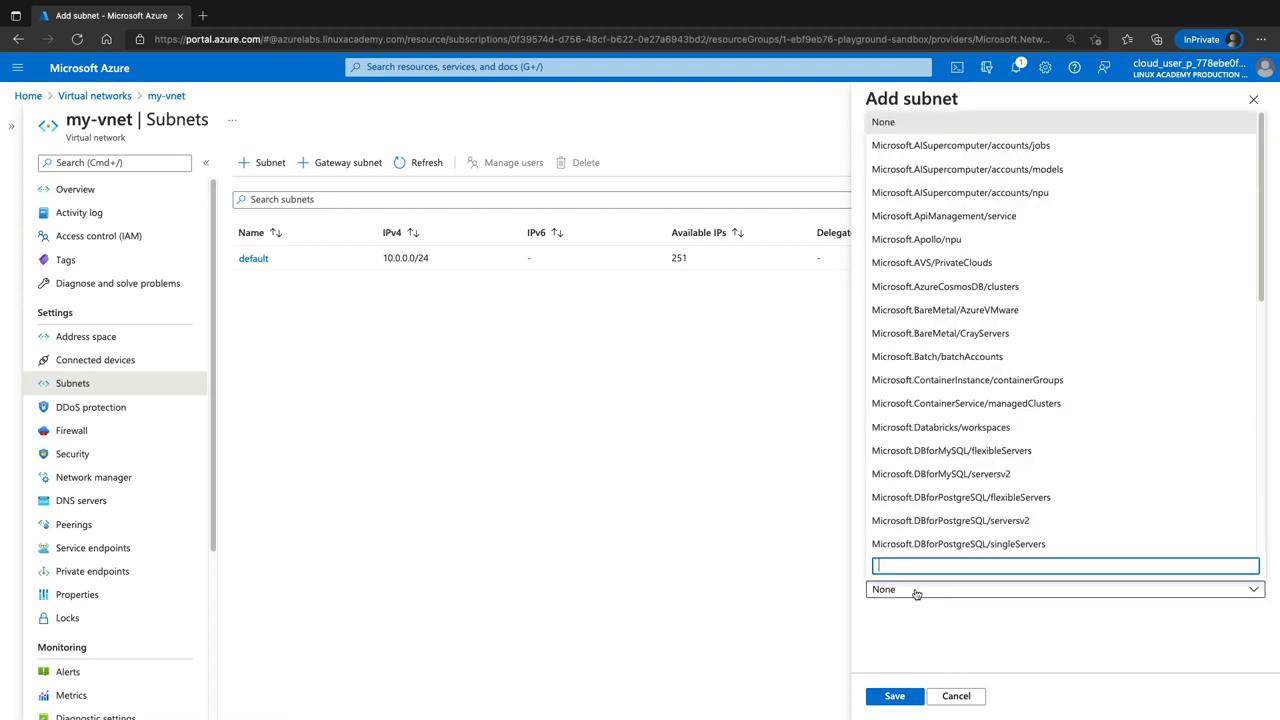
text(sql)
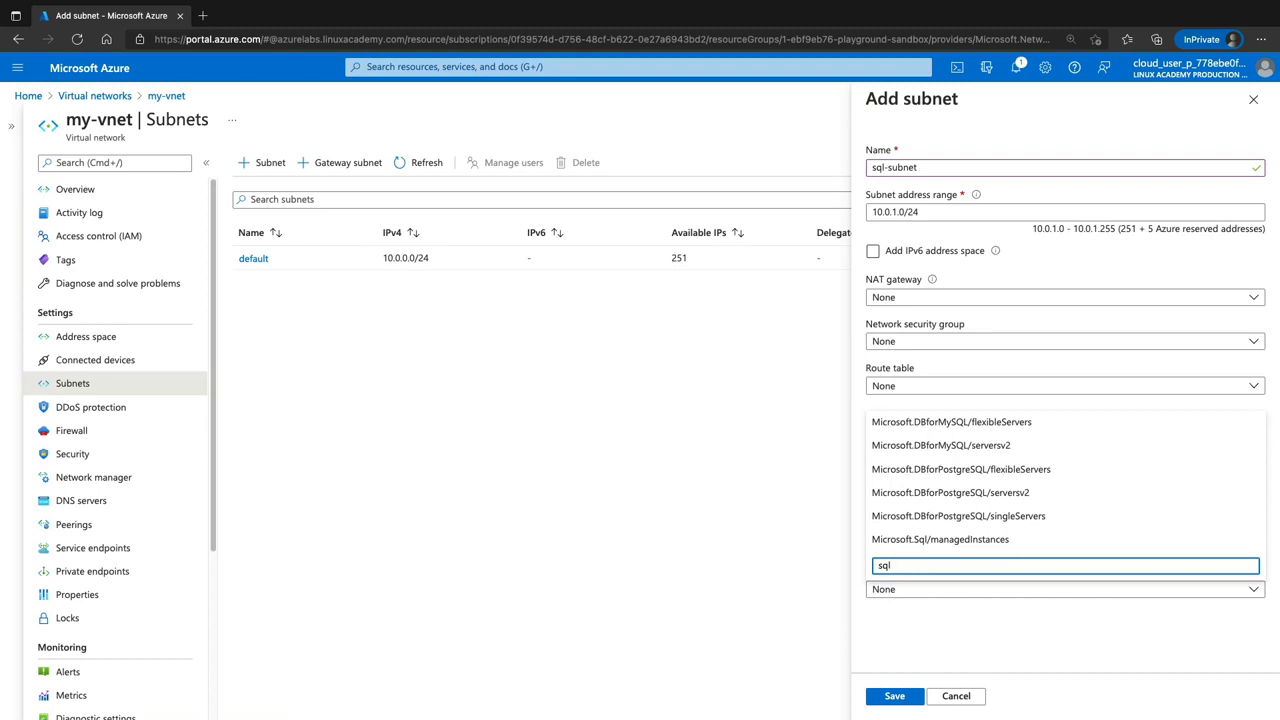
click(948, 541)
click(894, 697)
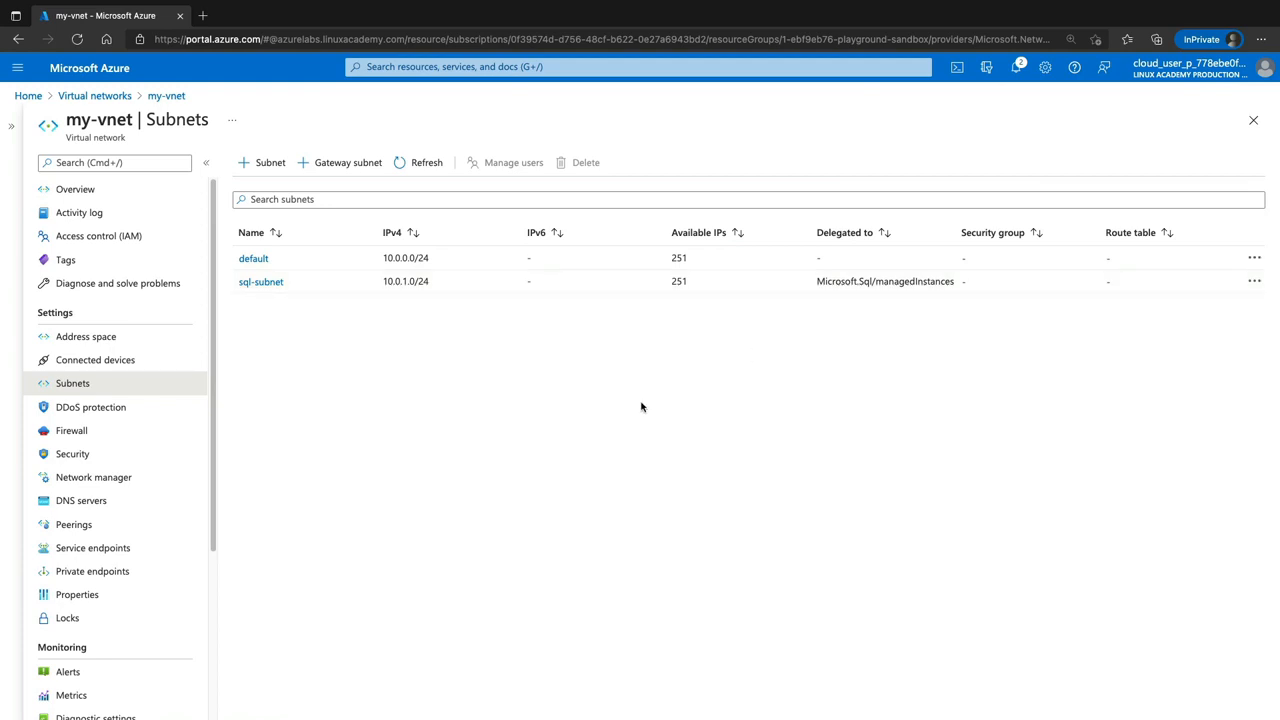
- Add a subnet named aci-subnet to my-vnet, delegated to Microsoft.ContainerInstance/containerGroups
click(266, 164)
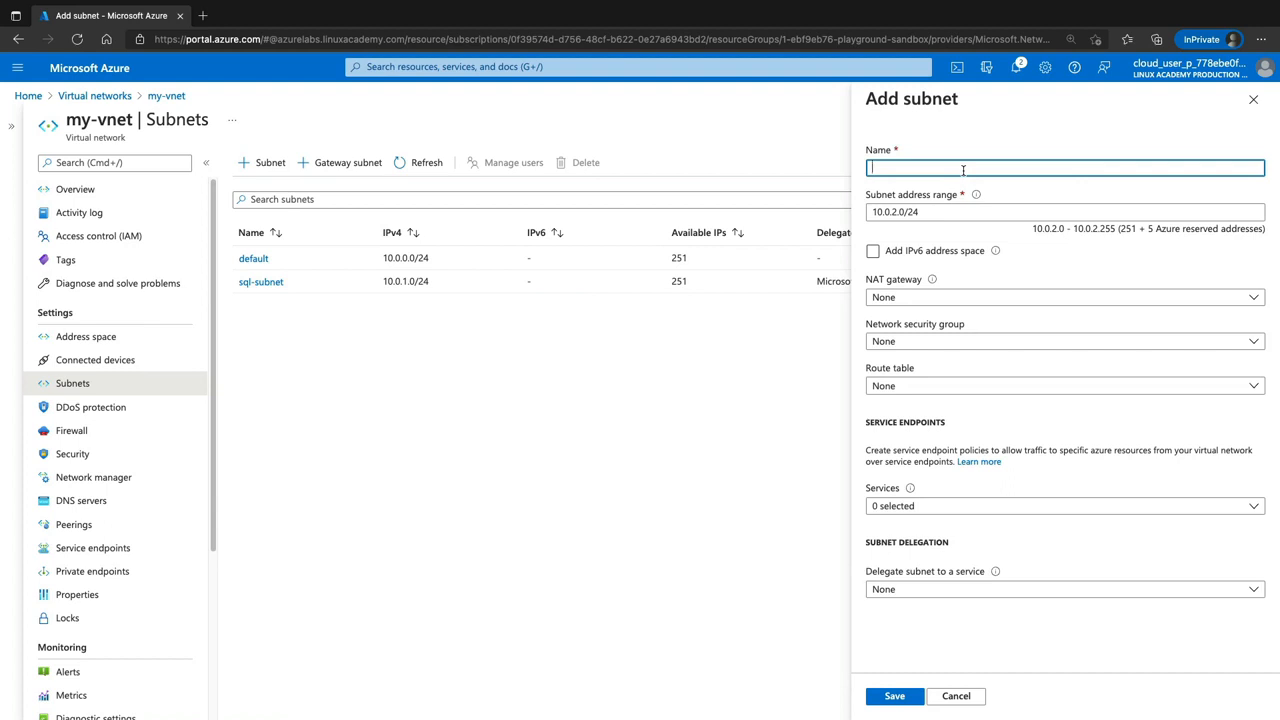
text(aci-subnet)
click(931, 590)
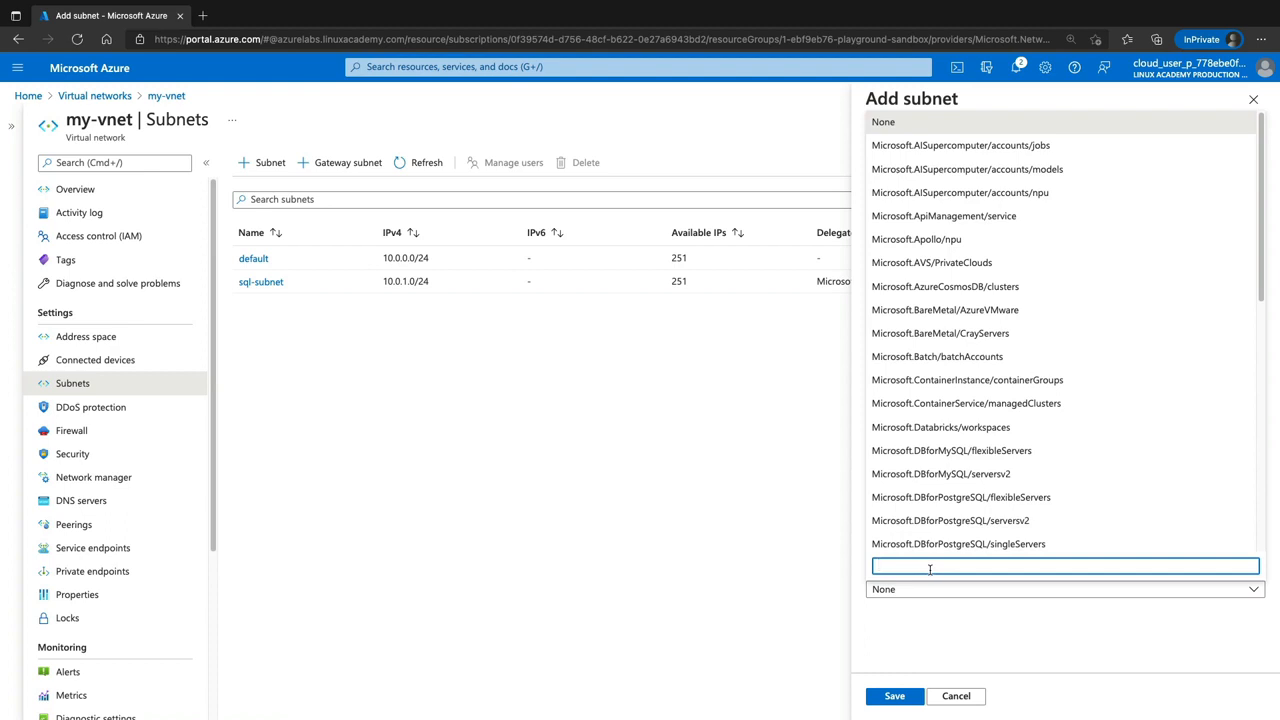
text(container)
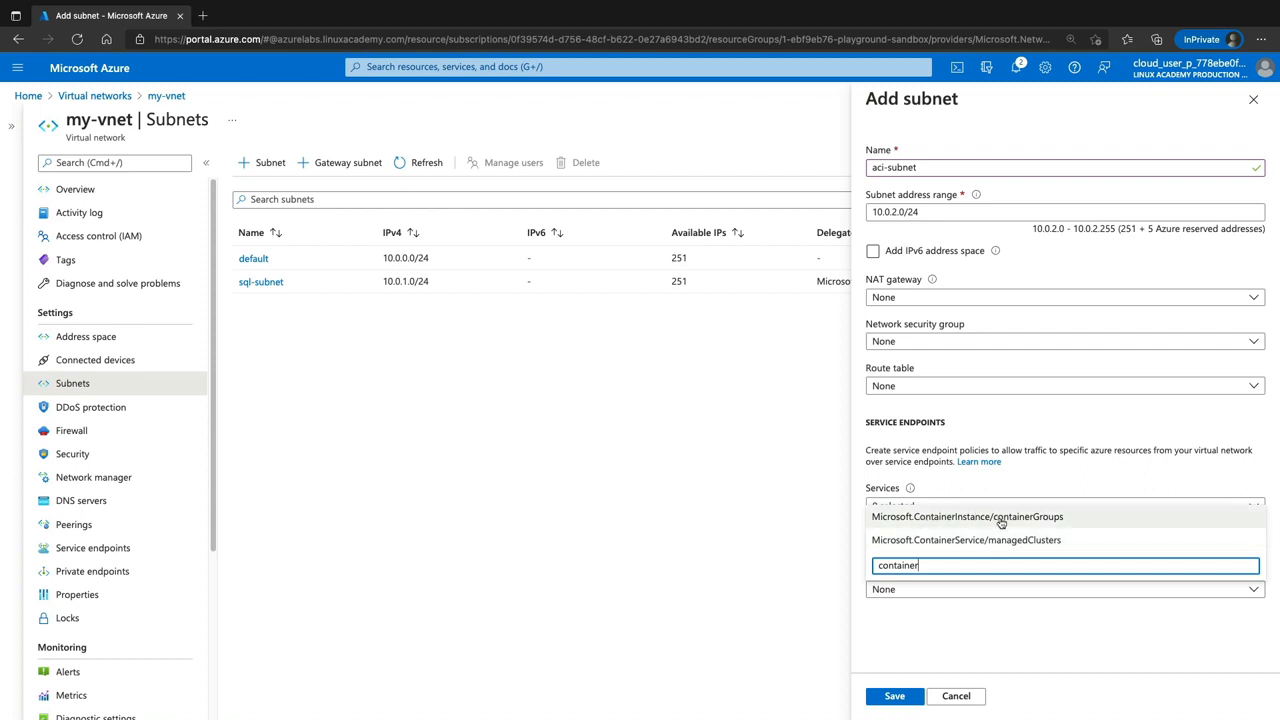
click(1045, 518)
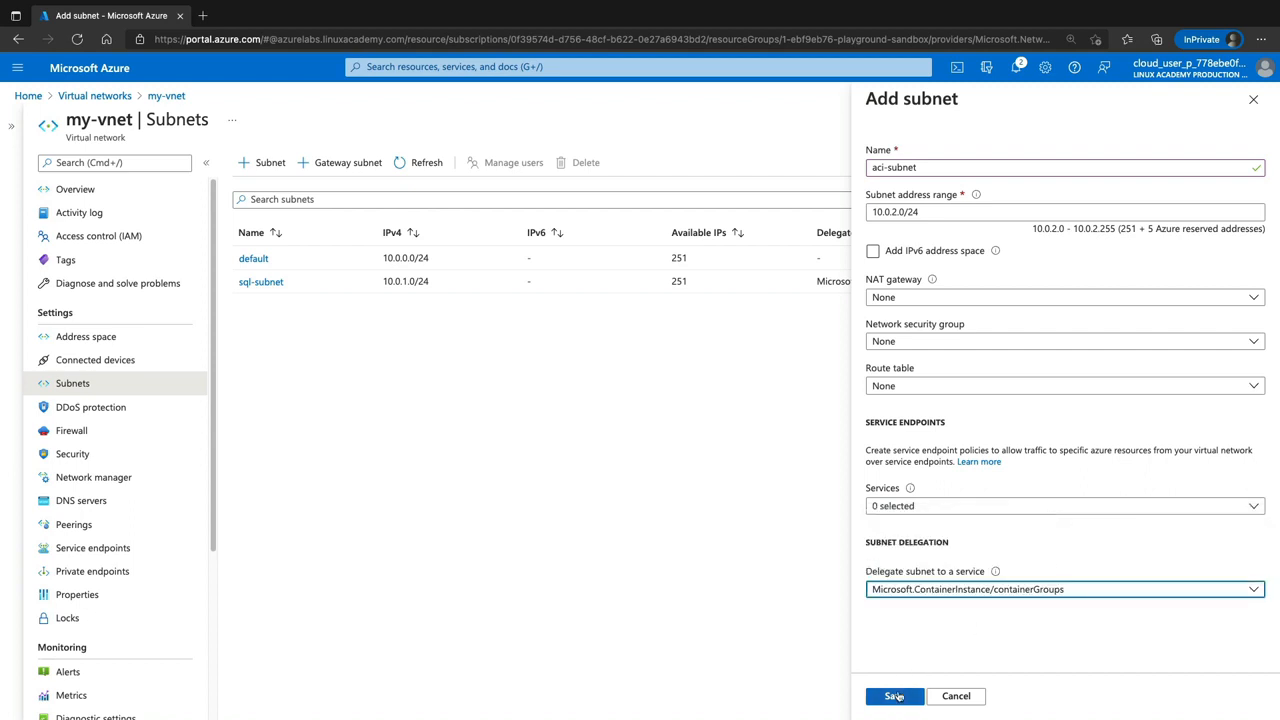
click(895, 699)
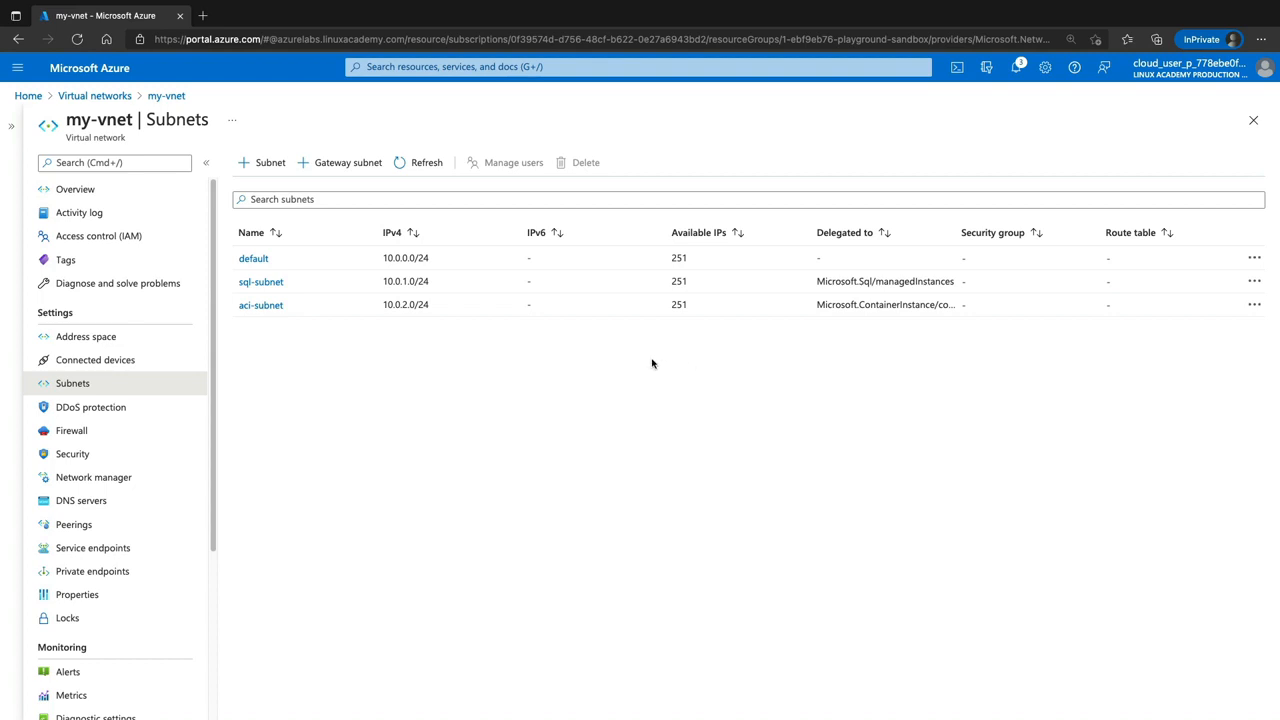
- Begin a new virtual machine named my-vm in the 1-ebf9eb76-playground-sandbox resource group
click(584, 68)
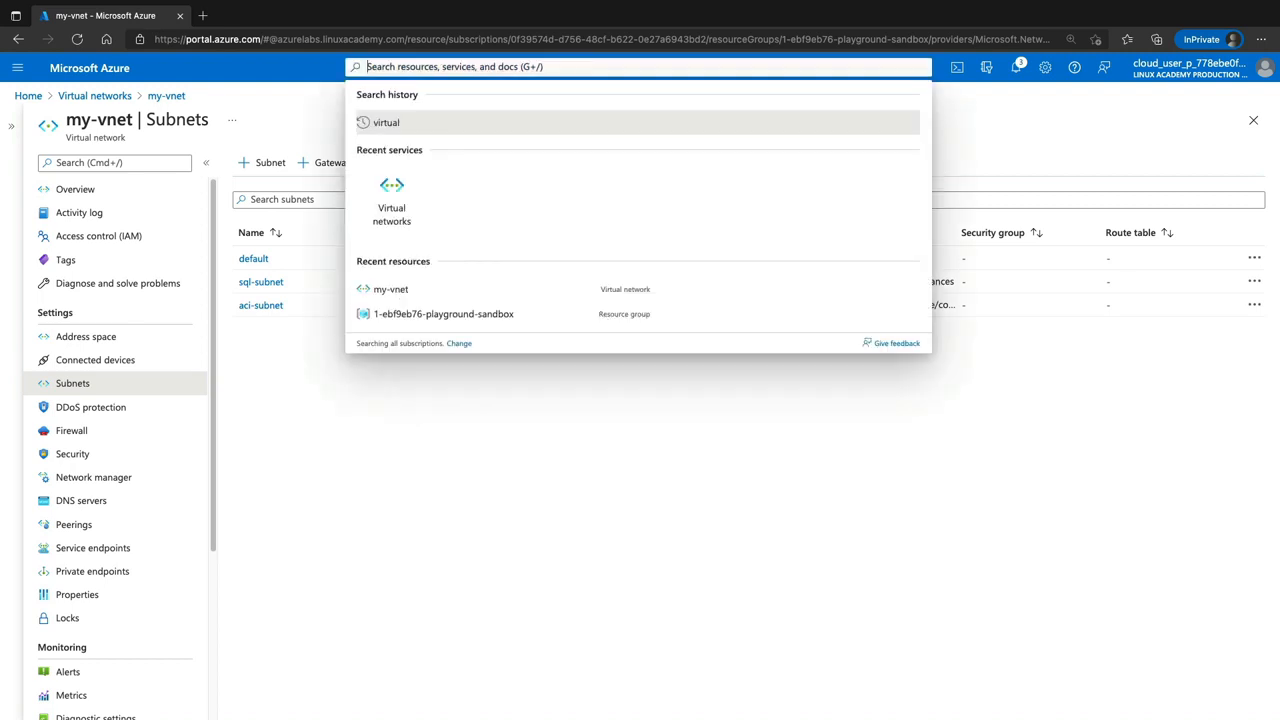
text(virtual)
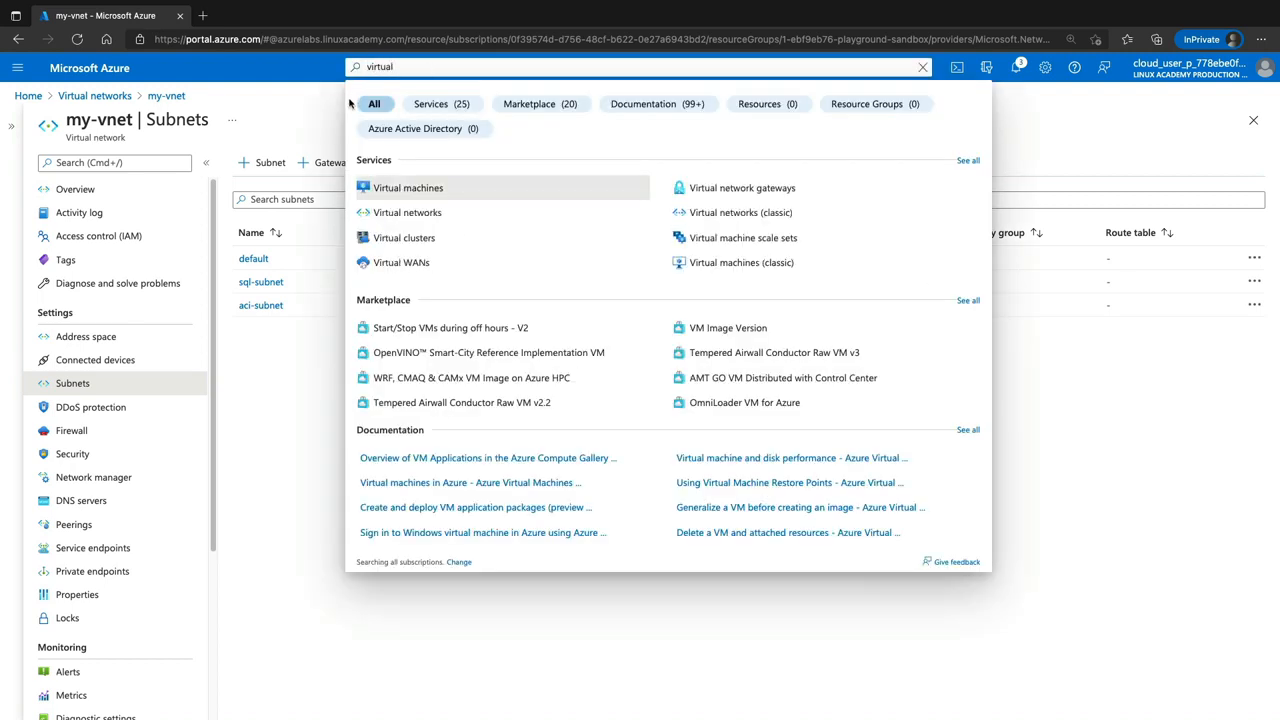
click(402, 189)
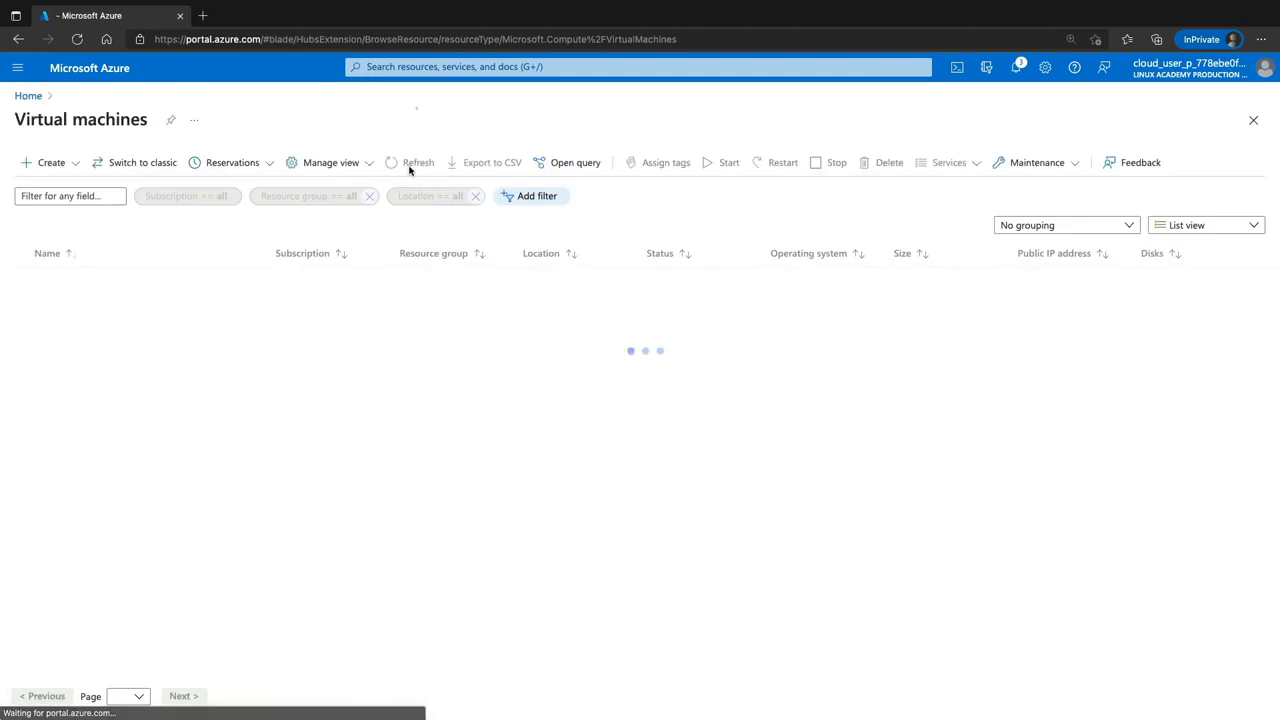
click(50, 162)
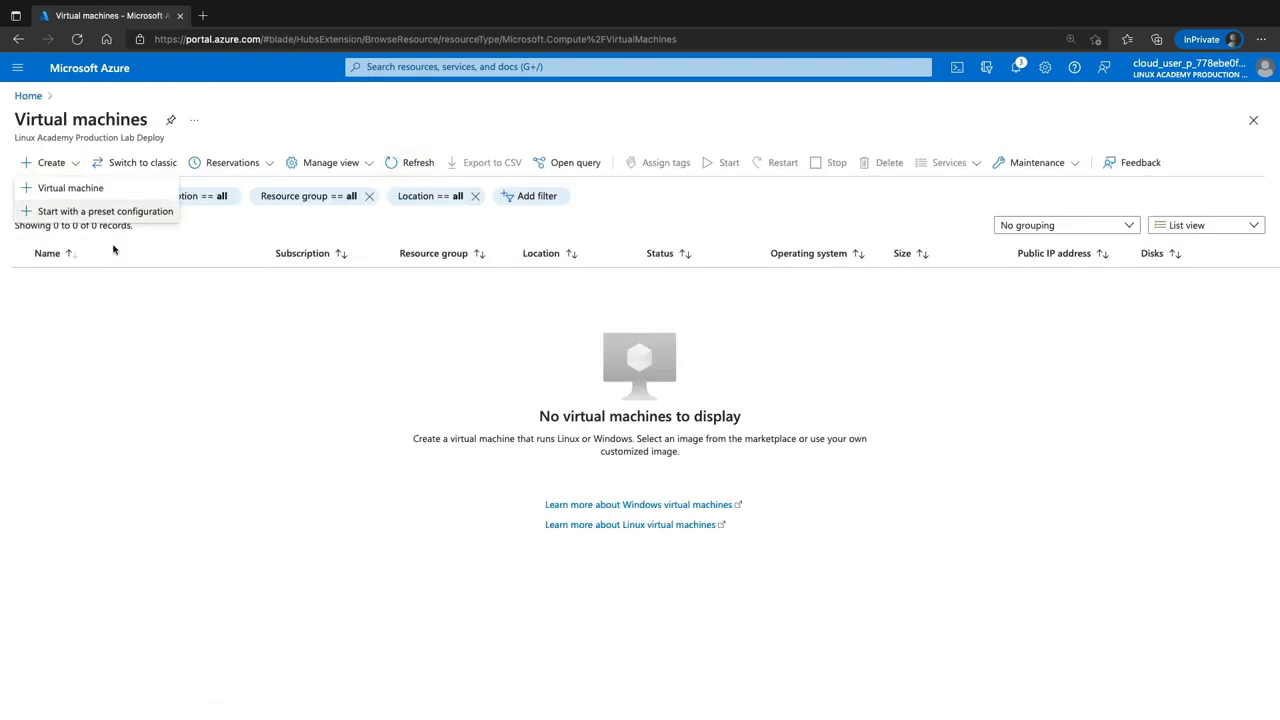
click(64, 192)
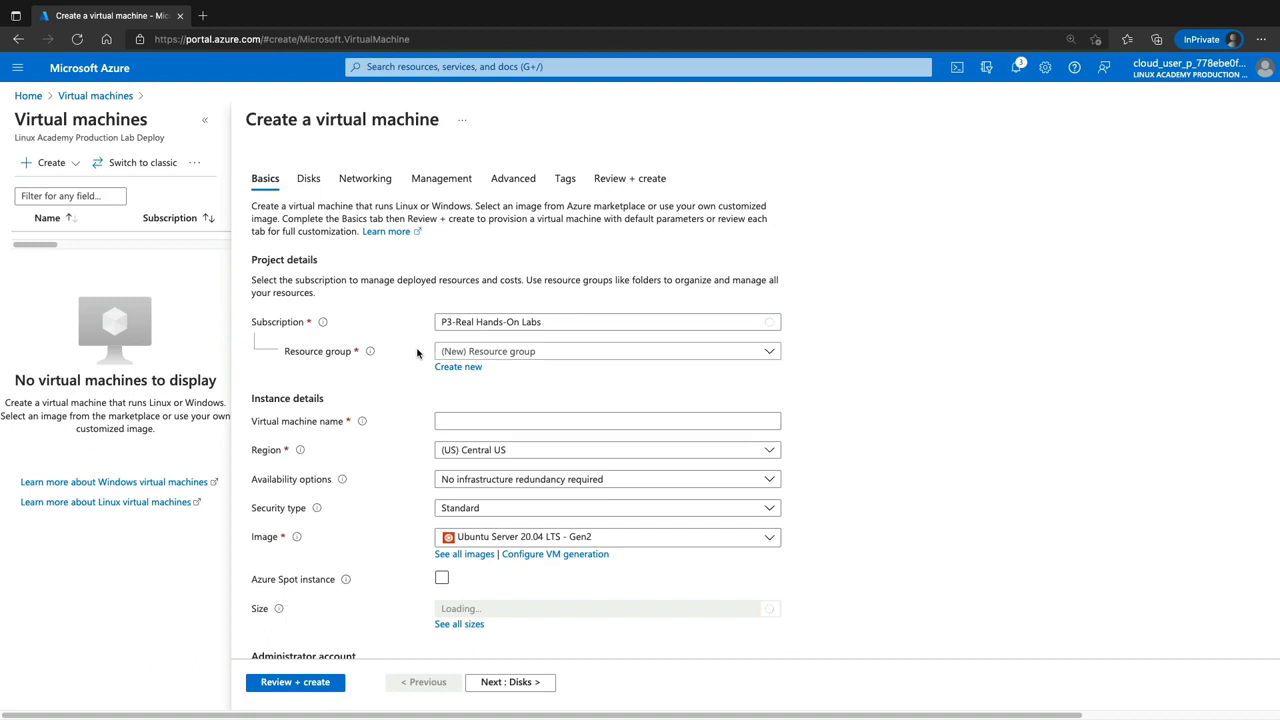
click(470, 351)
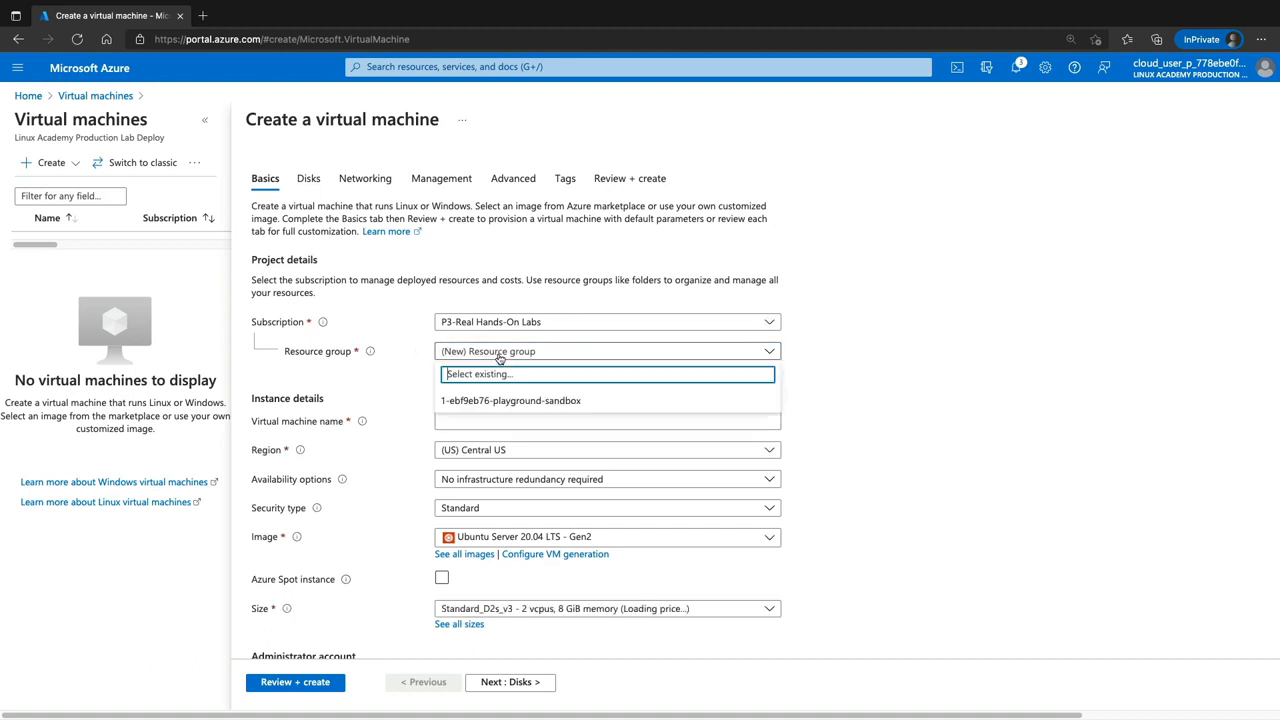
click(494, 401)
click(494, 421)
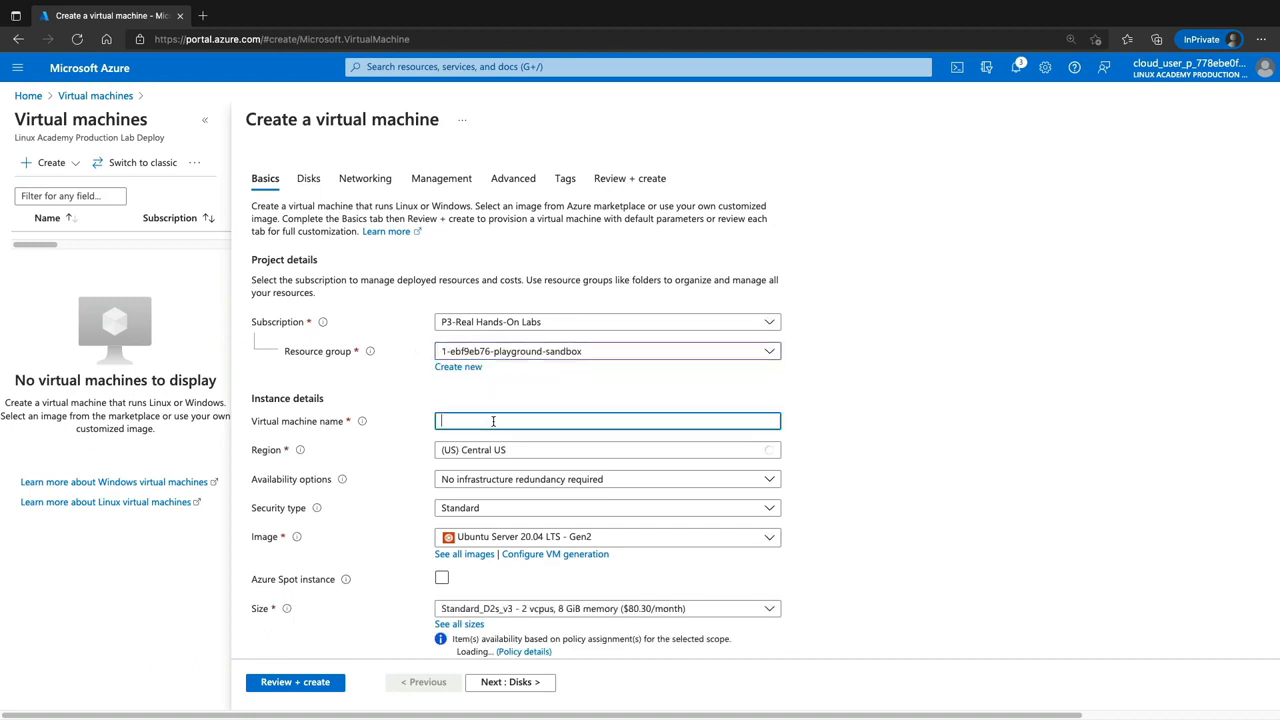
text(my-vm)
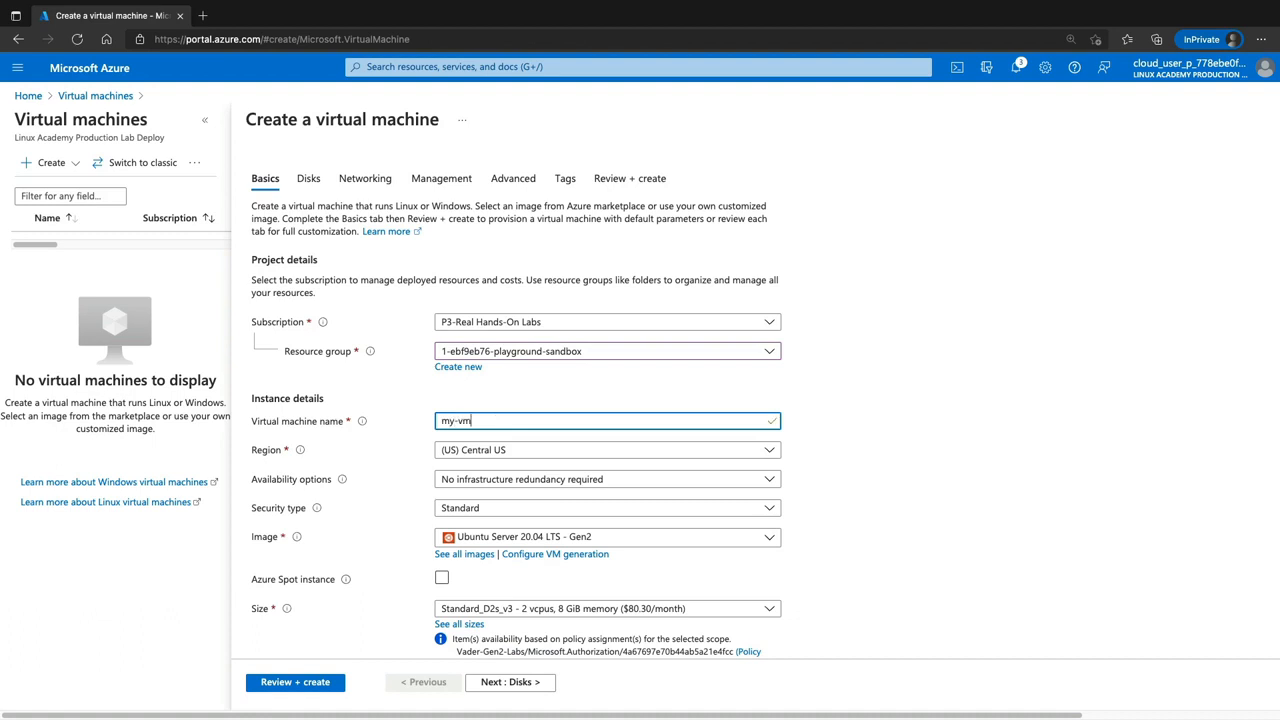
- Set the virtual machine's subnet to sql-subnet (10.0.1.0/24) in its network settings
click(366, 179)
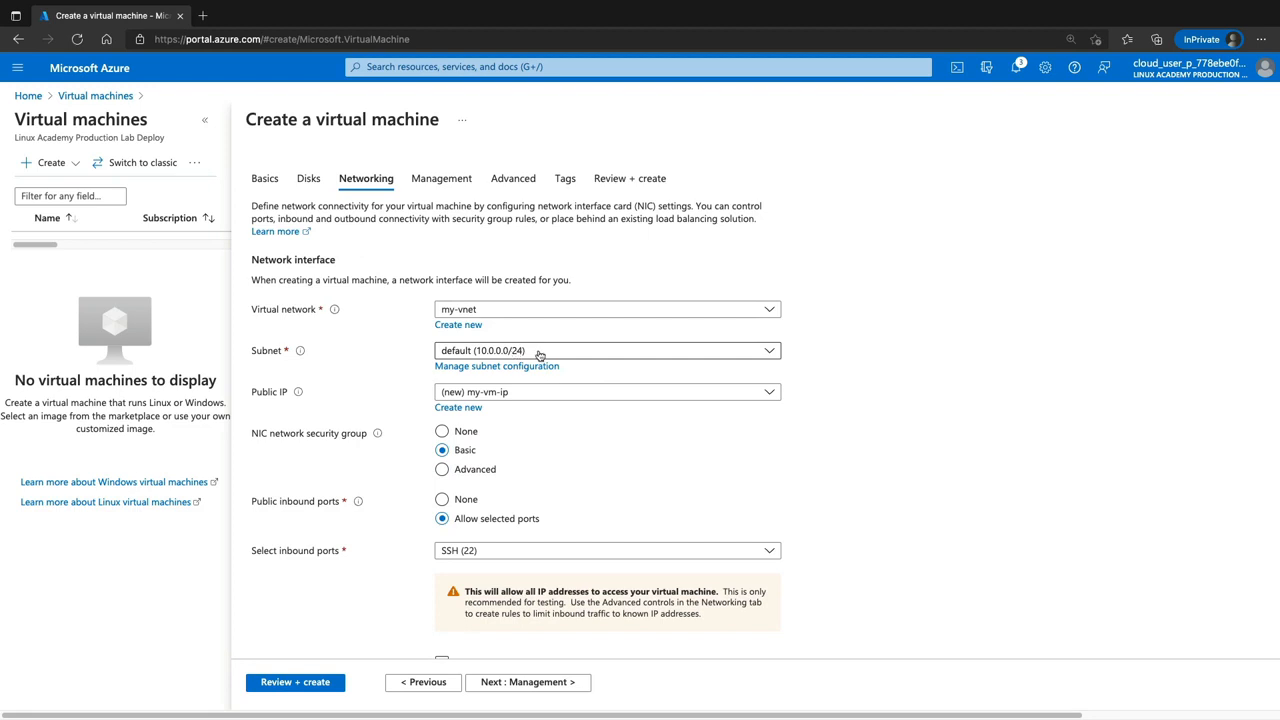
click(605, 351)
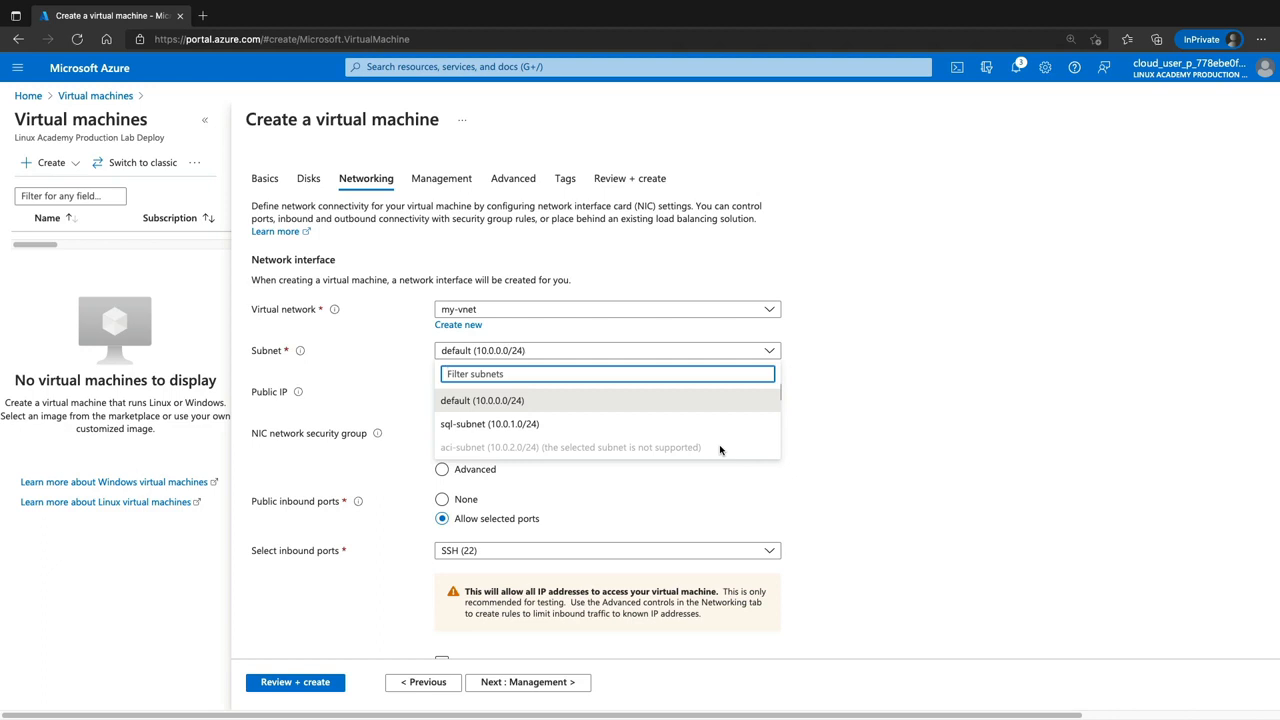
click(506, 425)
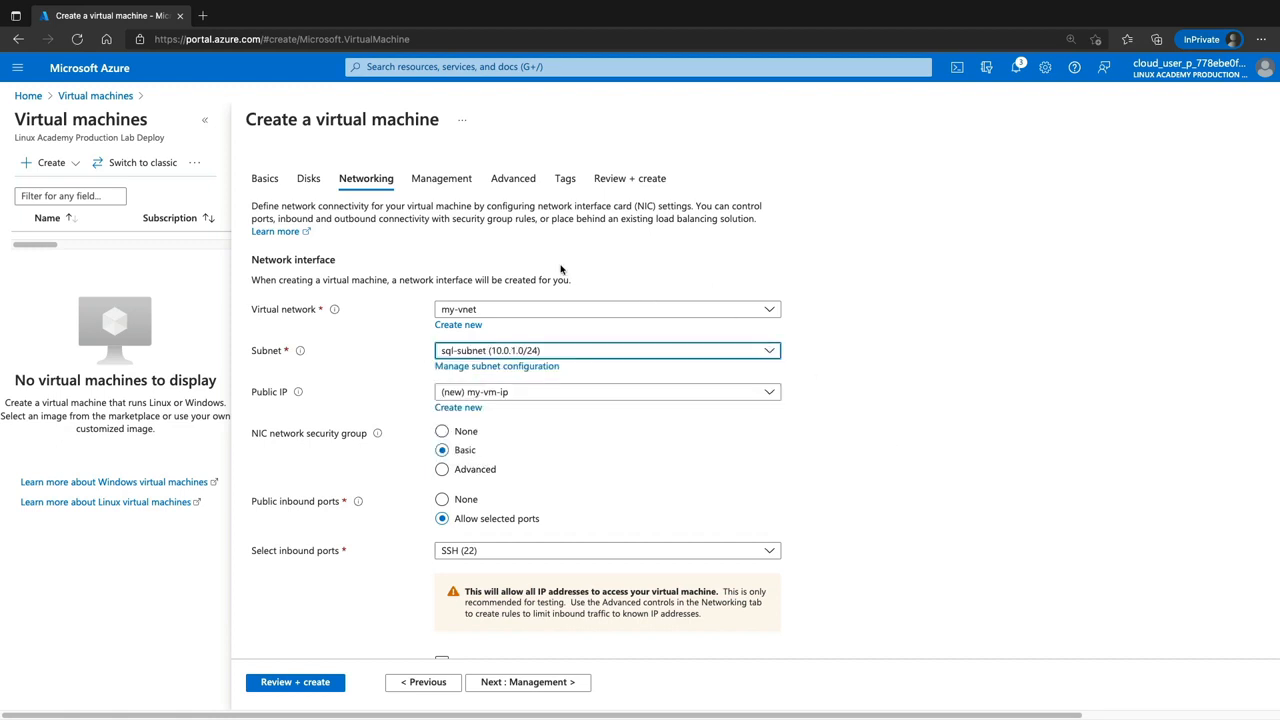
- Validate and deploy the virtual machine, downloading the newly generated SSH private key, and open the deployed resource
click(300, 684)
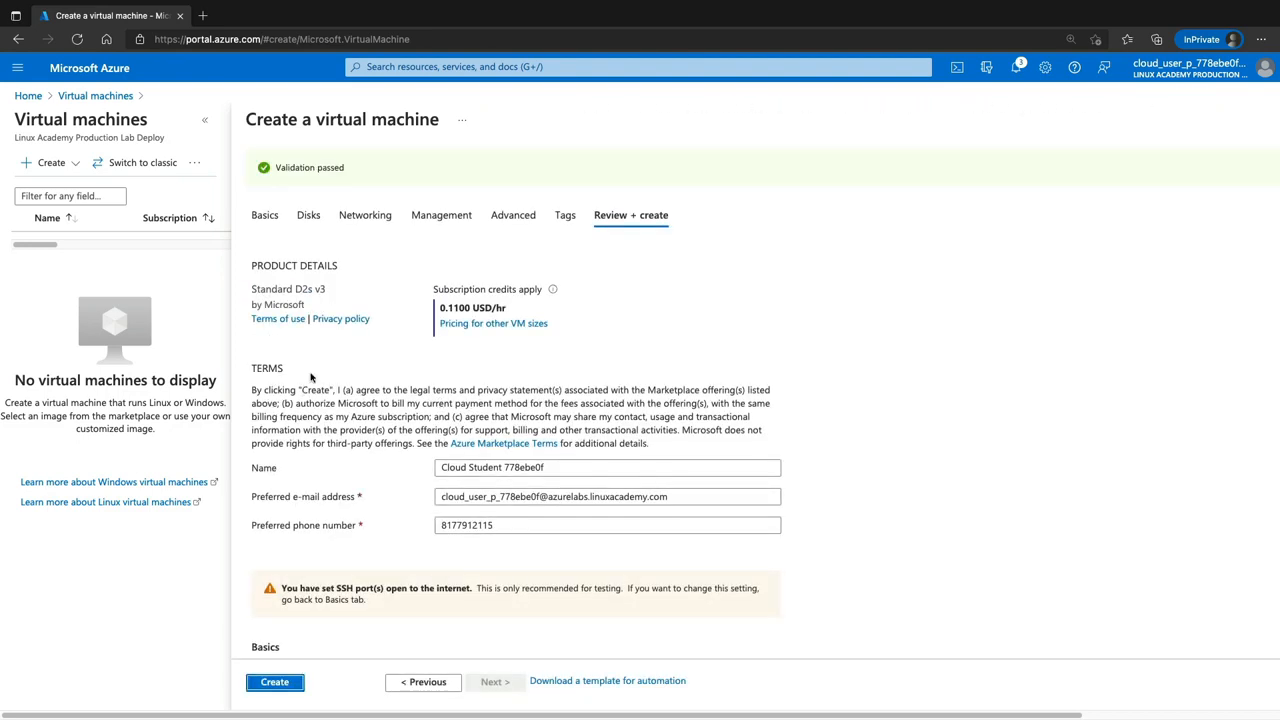
click(286, 684)
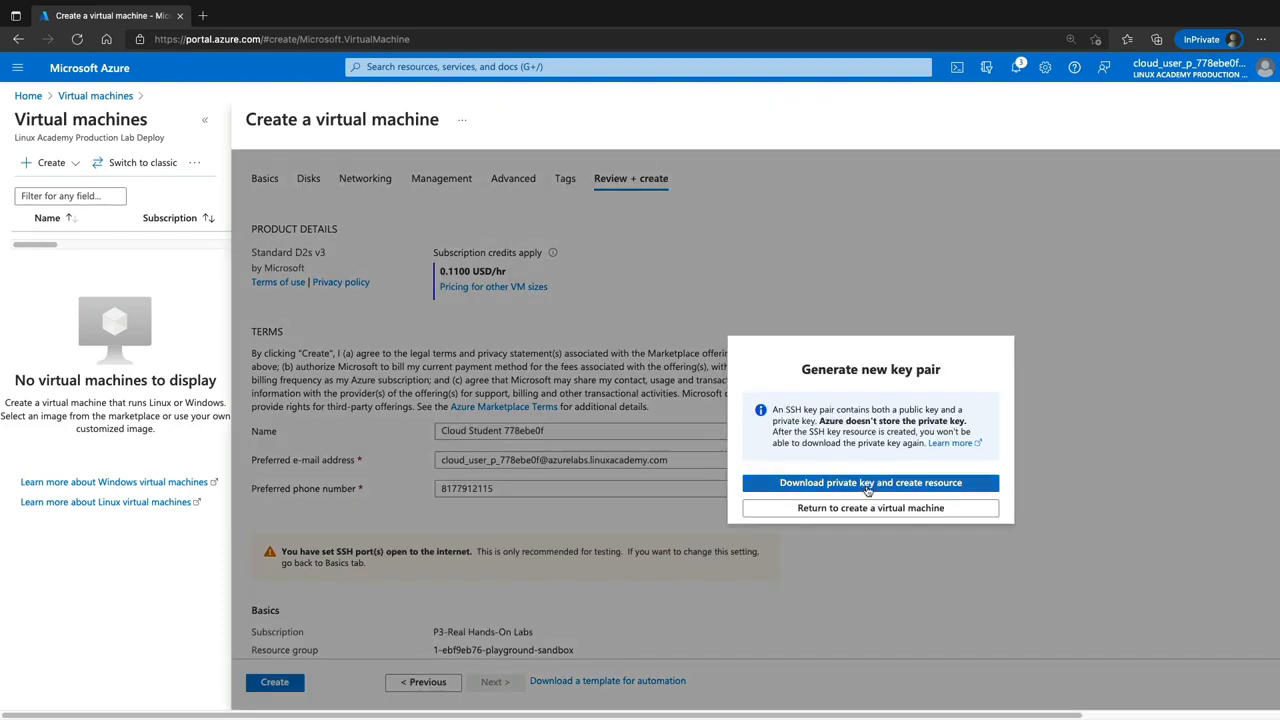
click(884, 486)
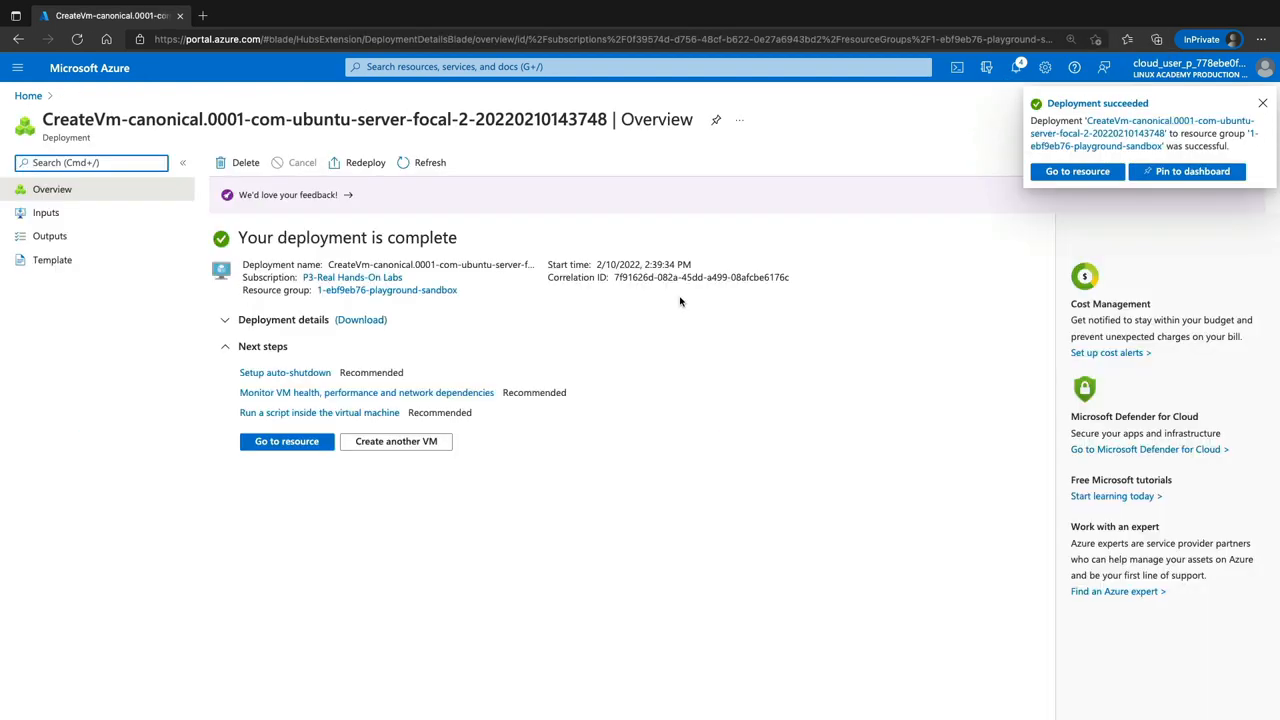
click(276, 443)
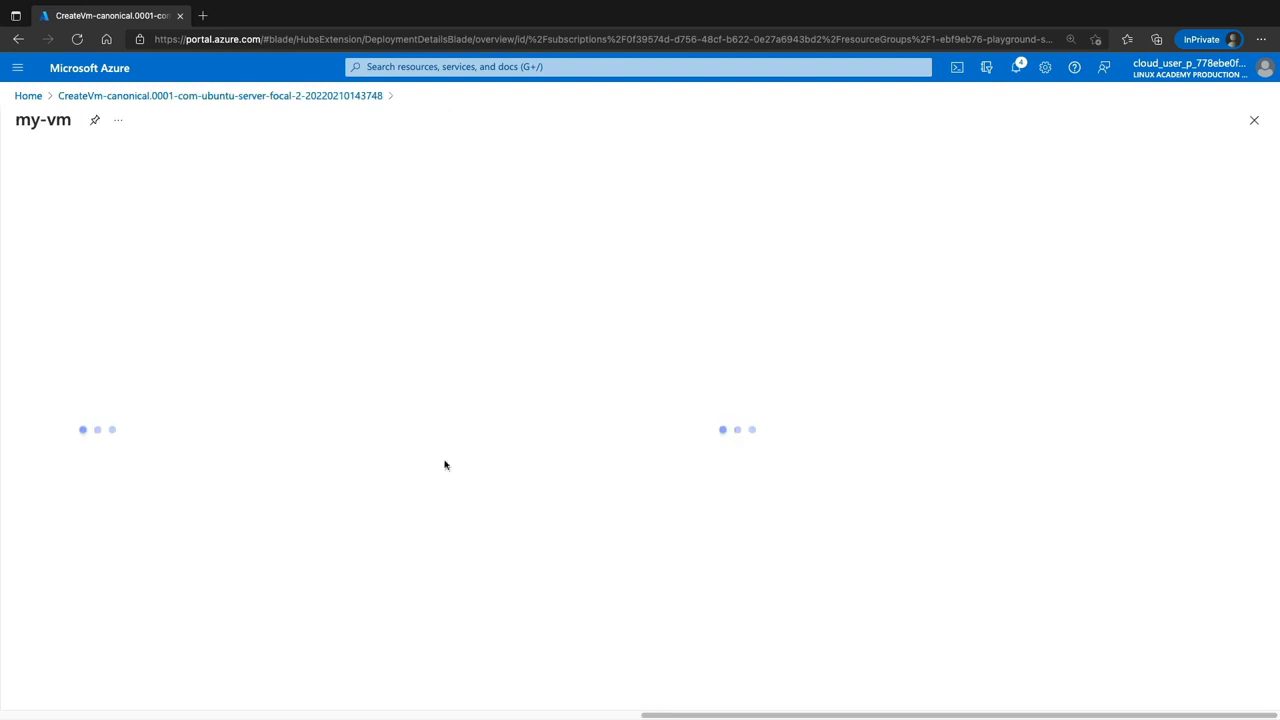